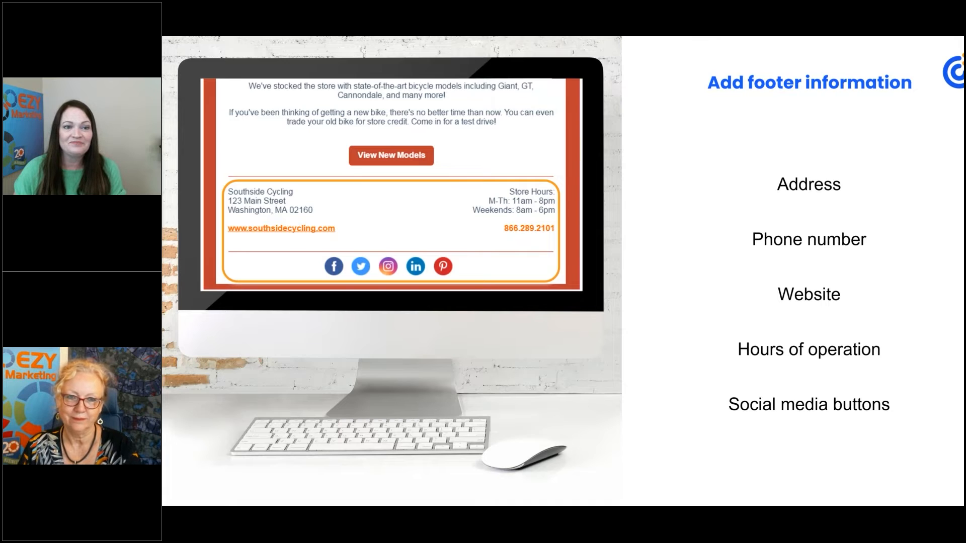
pyautogui.press('Right')
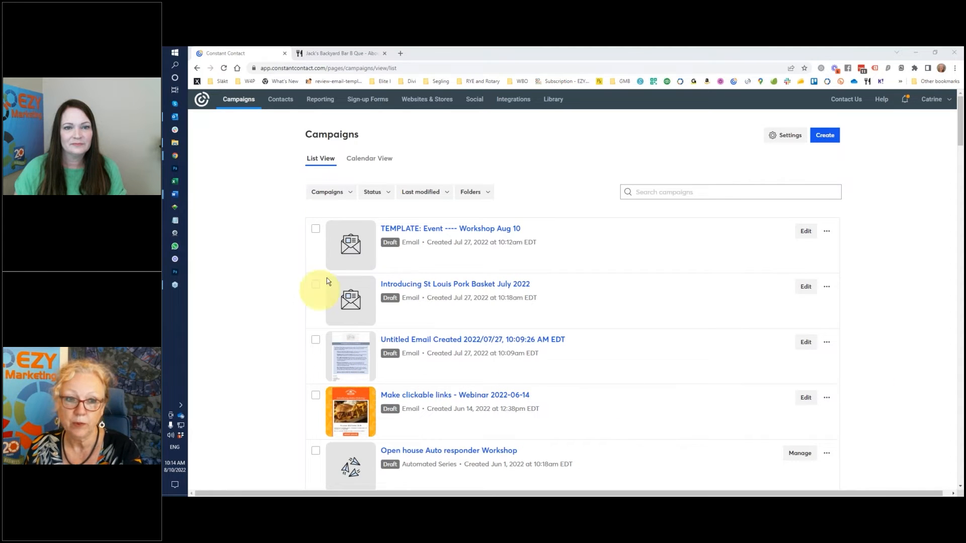
# - Open the "TEMPLATE: Event ---- Workshop Aug 10" draft and add an empty image block at the top of the email
pyautogui.click(417, 232)
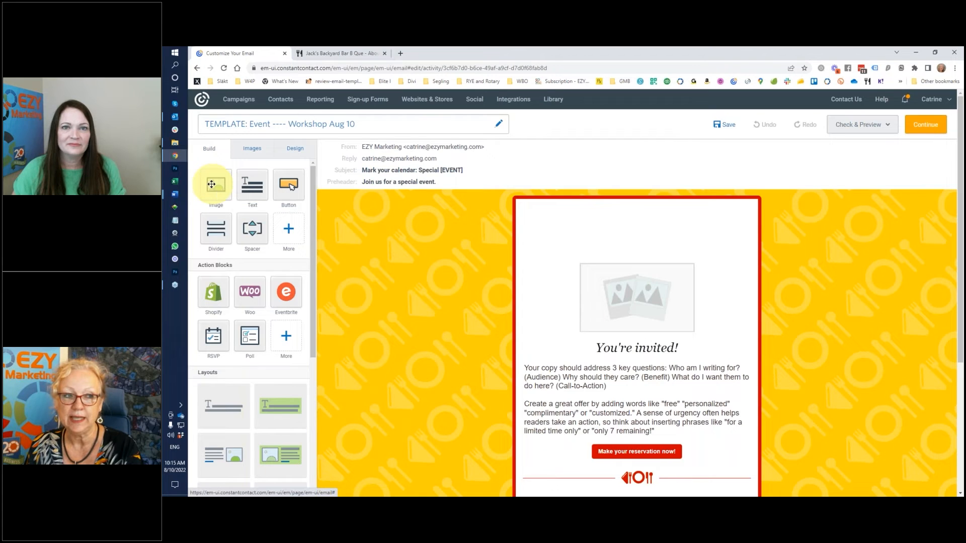
pyautogui.moveTo(212, 185); pyautogui.dragTo(647, 205)
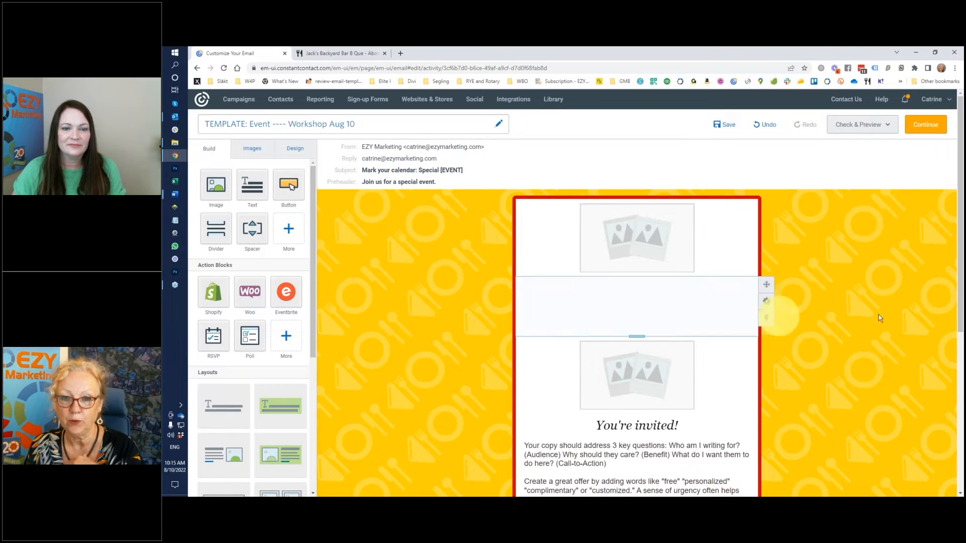
# - Place the Jack's Backyard Bar-B-Que logo from the Webinar content folder in the top image block and enlarge it
pyautogui.hotkey('alt', 'Tab')
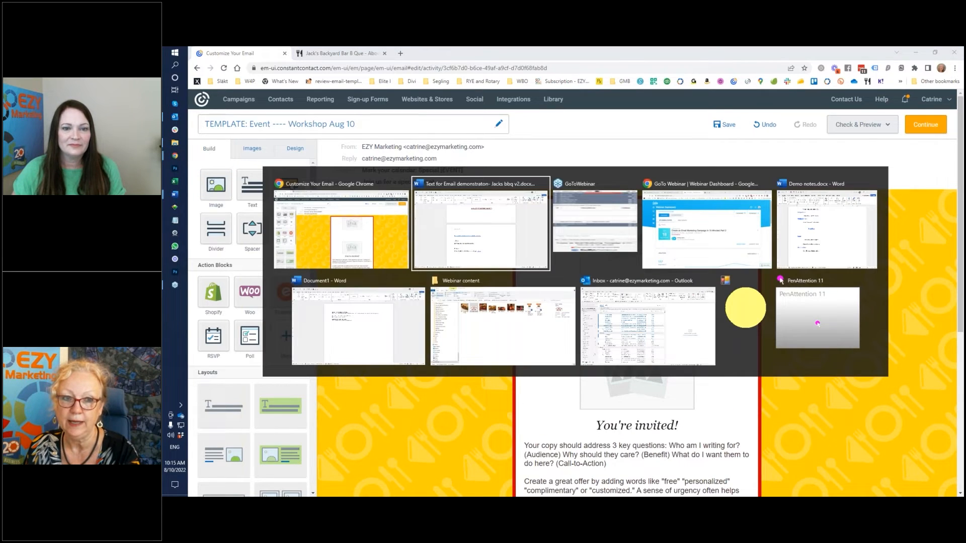
pyautogui.press('Tab')
pyautogui.press('Tab')
pyautogui.press('Tab')
pyautogui.press('Tab')
pyautogui.press('Tab')
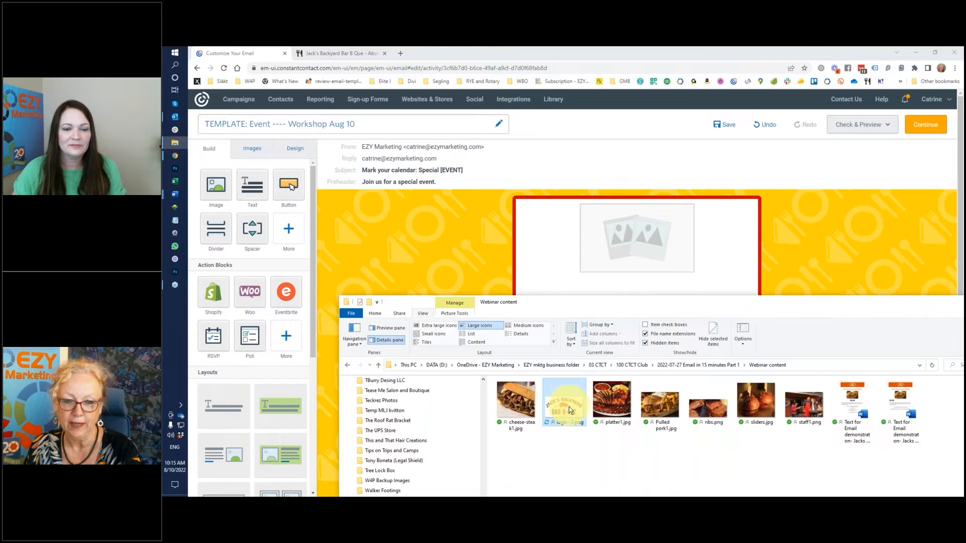
pyautogui.moveTo(573, 416); pyautogui.dragTo(626, 257)
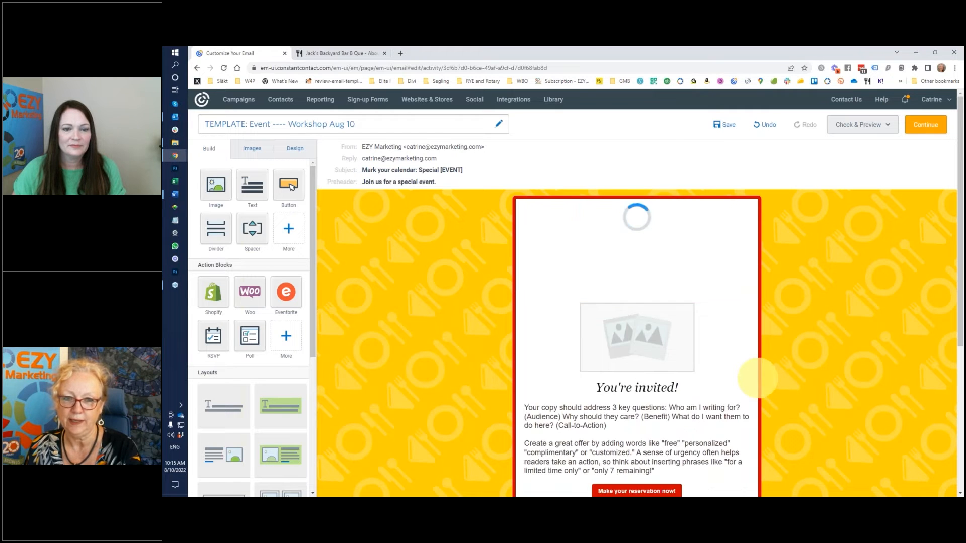
pyautogui.click(692, 262)
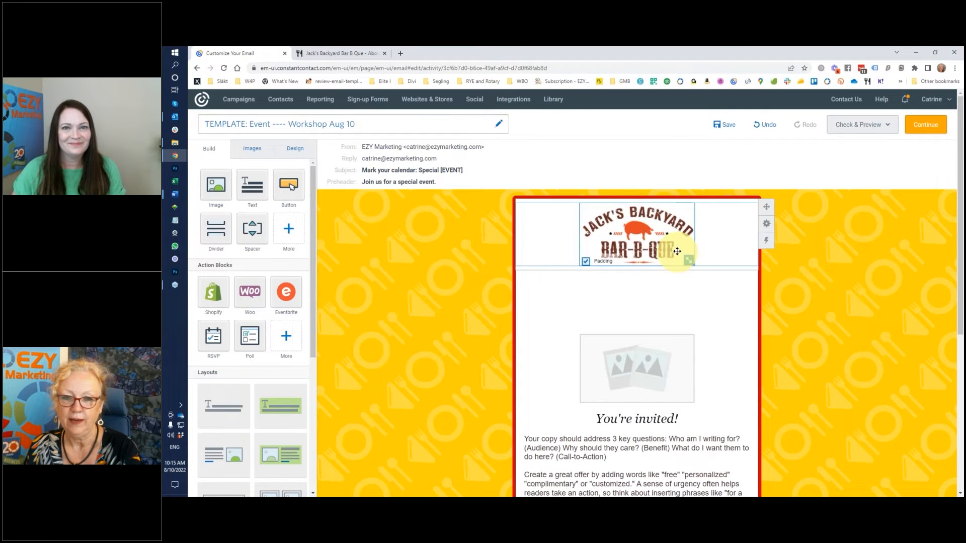
pyautogui.moveTo(689, 262); pyautogui.dragTo(718, 286)
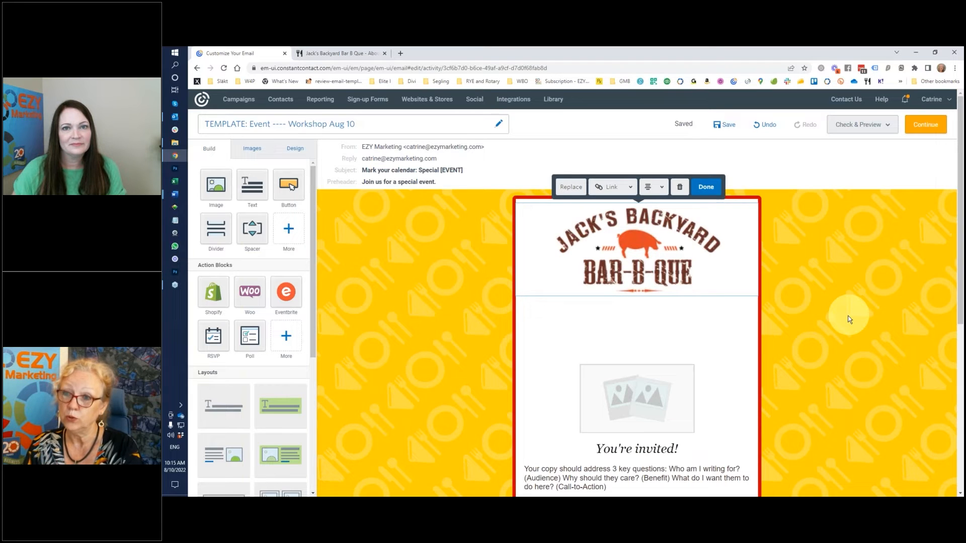
# - Copy the web address of the Jack's Backyard Bar B Que About Us page and return to the email
pyautogui.click(339, 54)
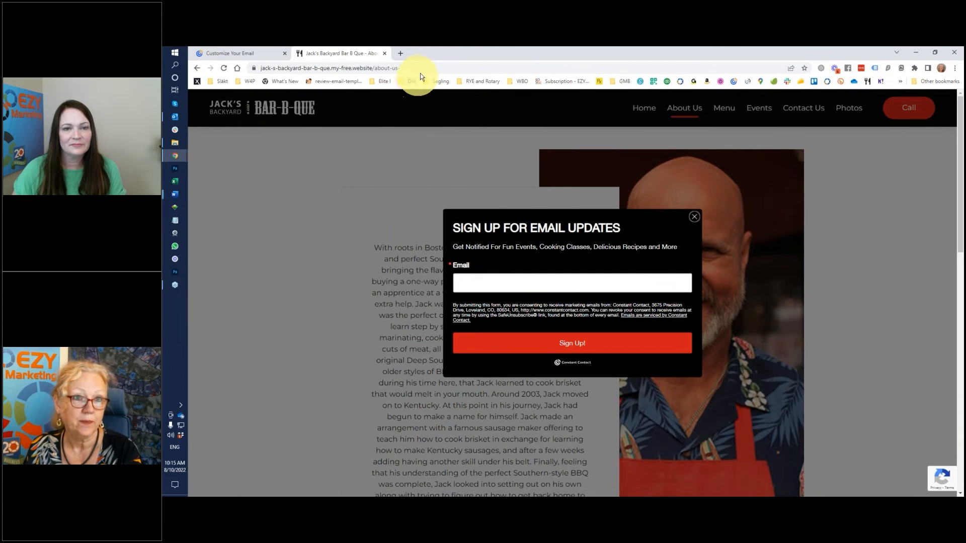
pyautogui.click(281, 69)
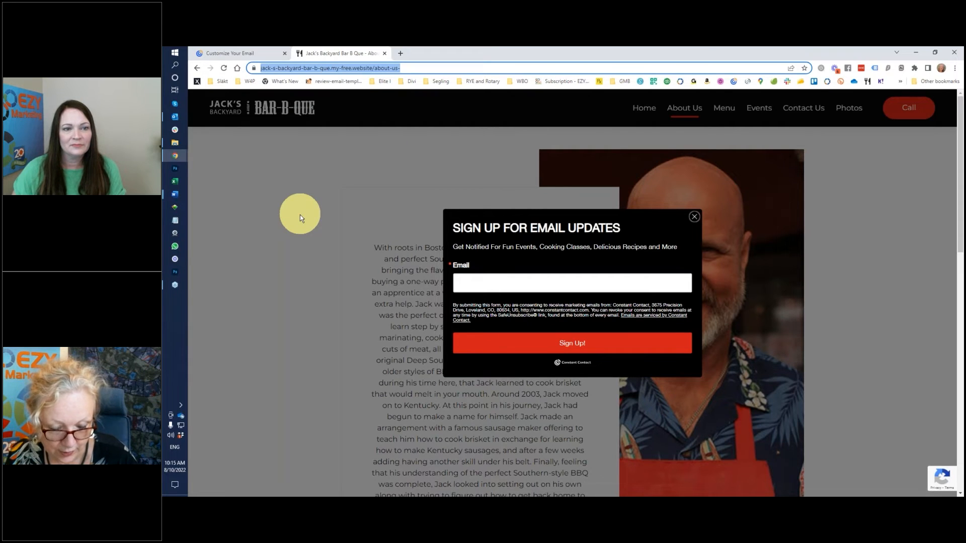
pyautogui.rightClick(342, 71)
pyautogui.click(364, 131)
pyautogui.click(243, 53)
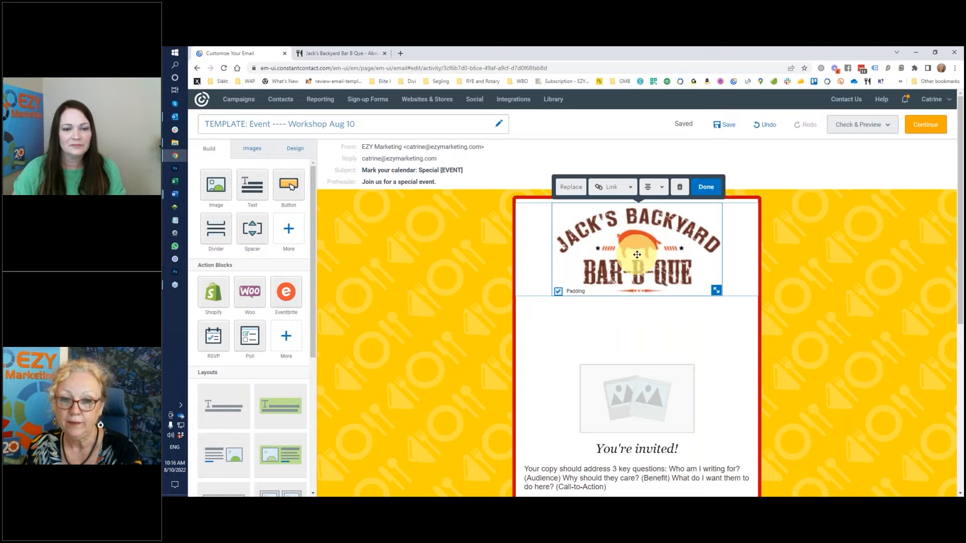
pyautogui.click(633, 190)
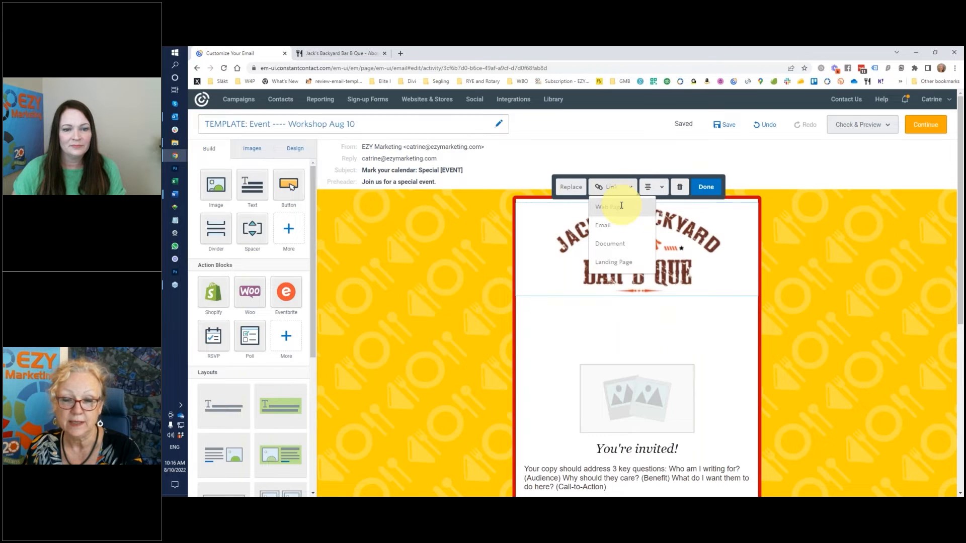
pyautogui.click(622, 205)
pyautogui.rightClick(544, 263)
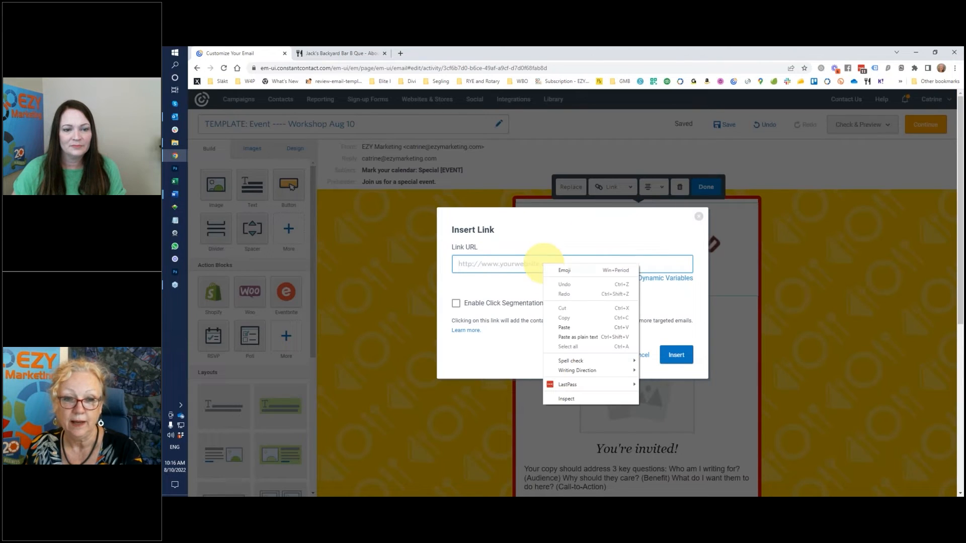
pyautogui.click(564, 328)
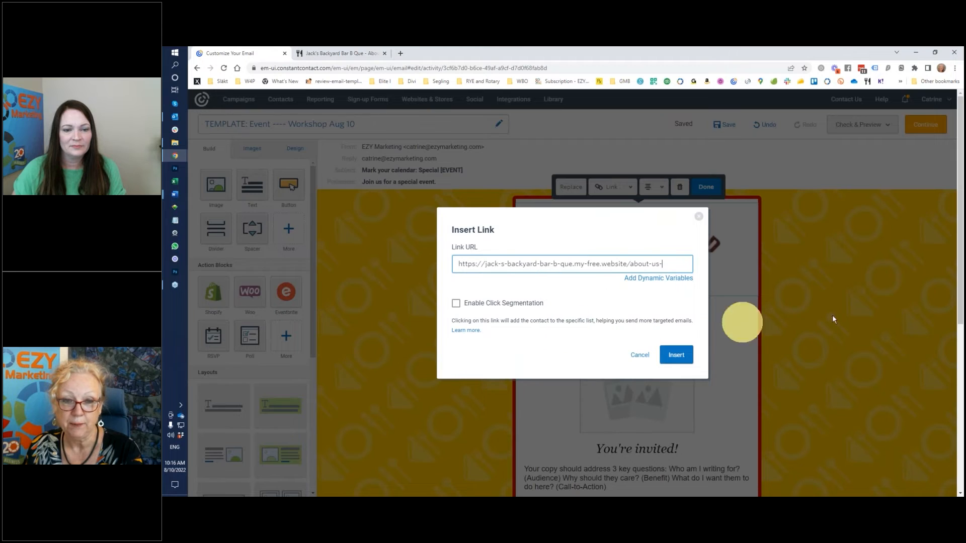
pyautogui.click(674, 356)
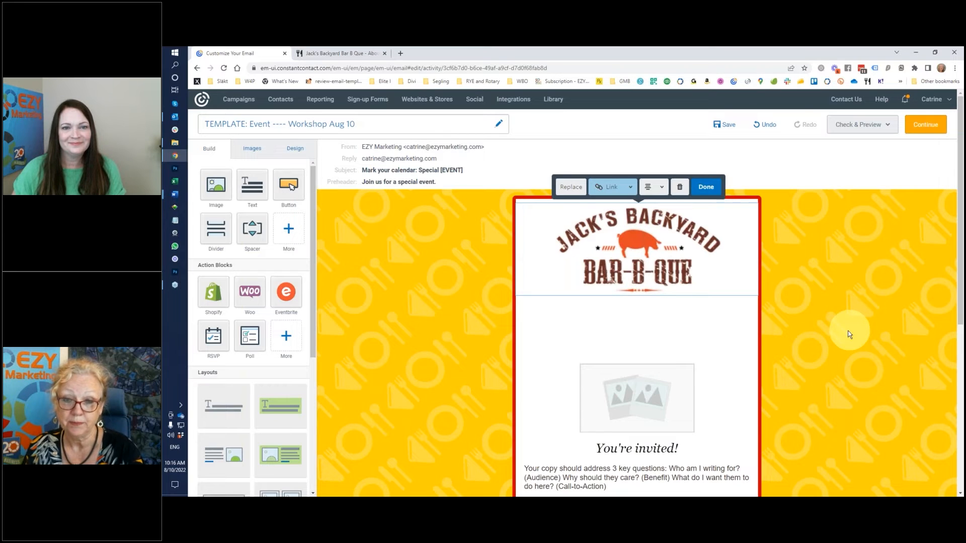
# - Delete the empty spacer block between the logo and the image placeholder
pyautogui.click(653, 327)
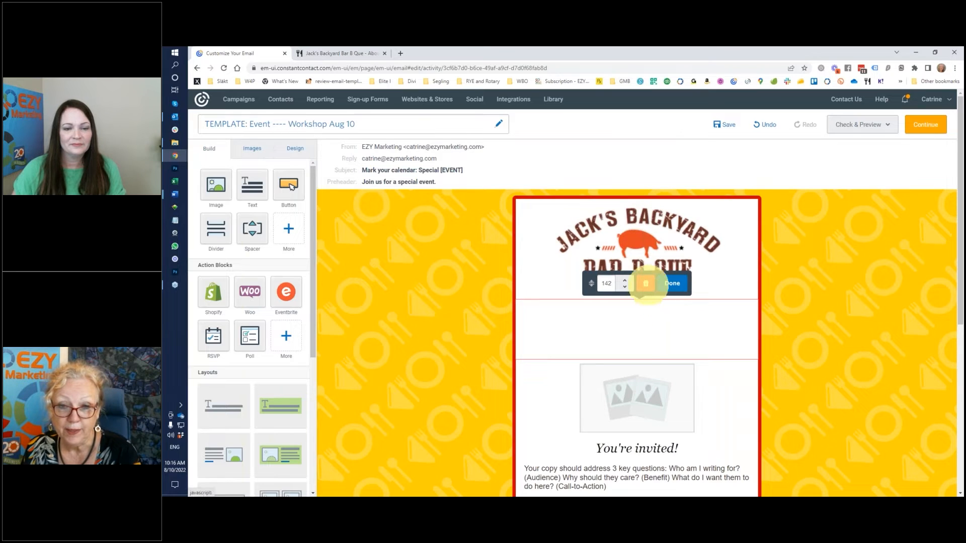
pyautogui.click(646, 283)
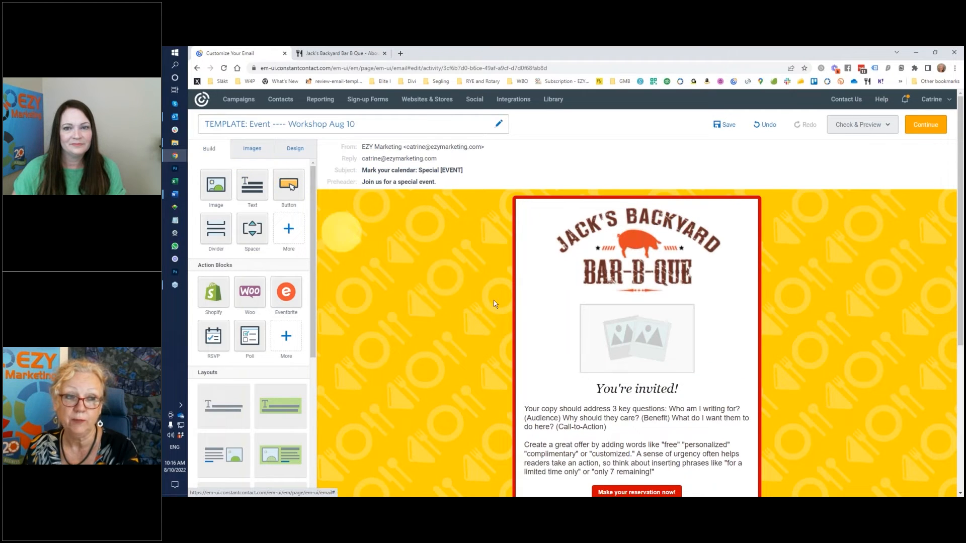
# - Replace the image placeholder above "You're invited!" with Pulled pork.jpg from the image library and enlarge the picture
pyautogui.click(619, 348)
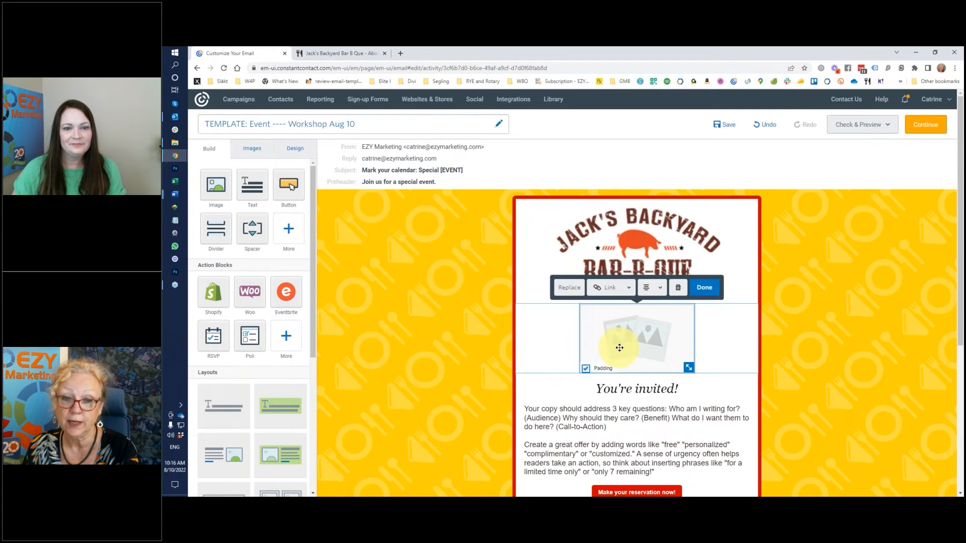
pyautogui.click(570, 288)
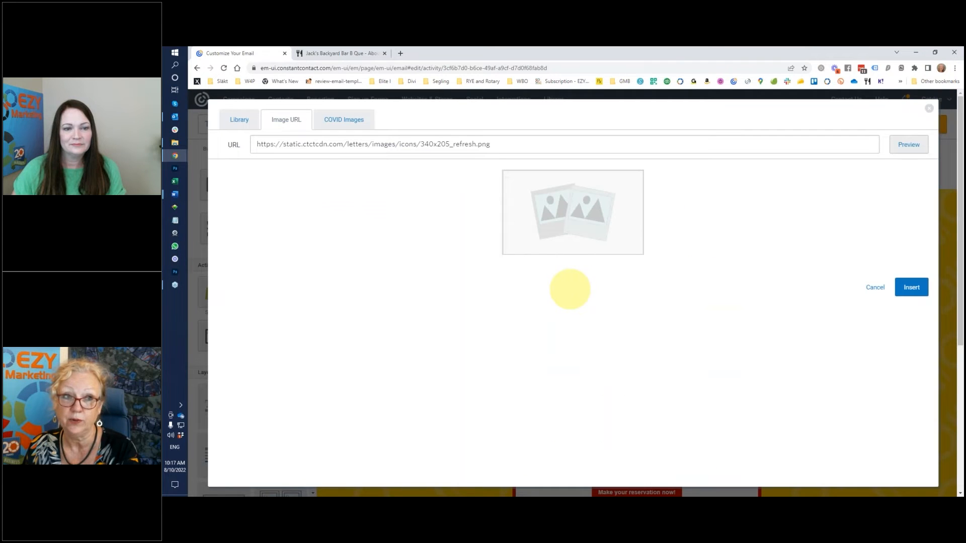
pyautogui.click(228, 118)
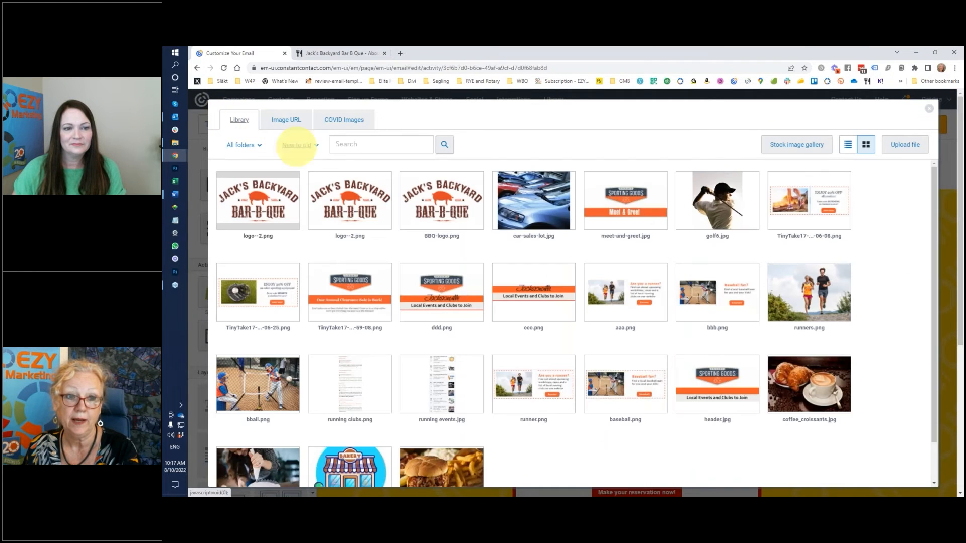
pyautogui.moveTo(609, 377)
pyautogui.scroll(-5, 608, 377)
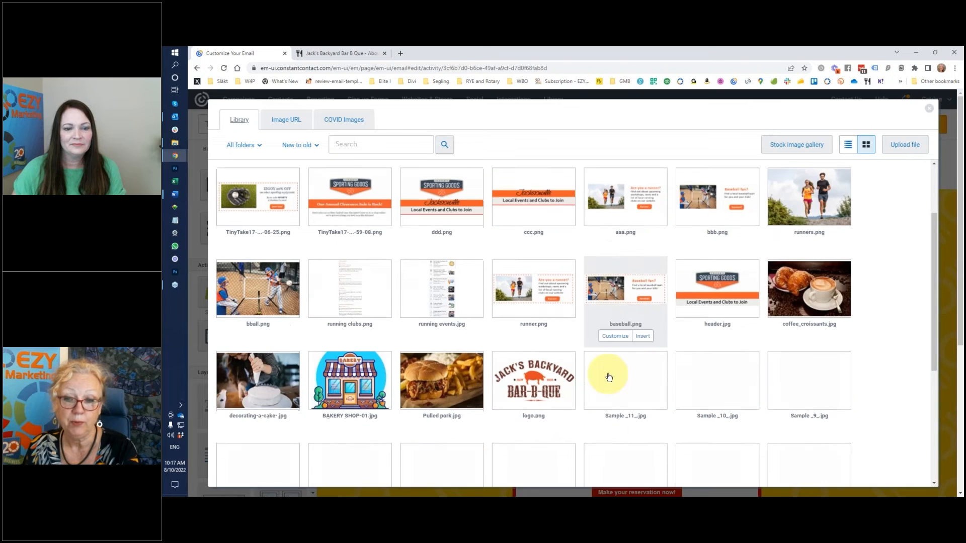
pyautogui.moveTo(453, 251)
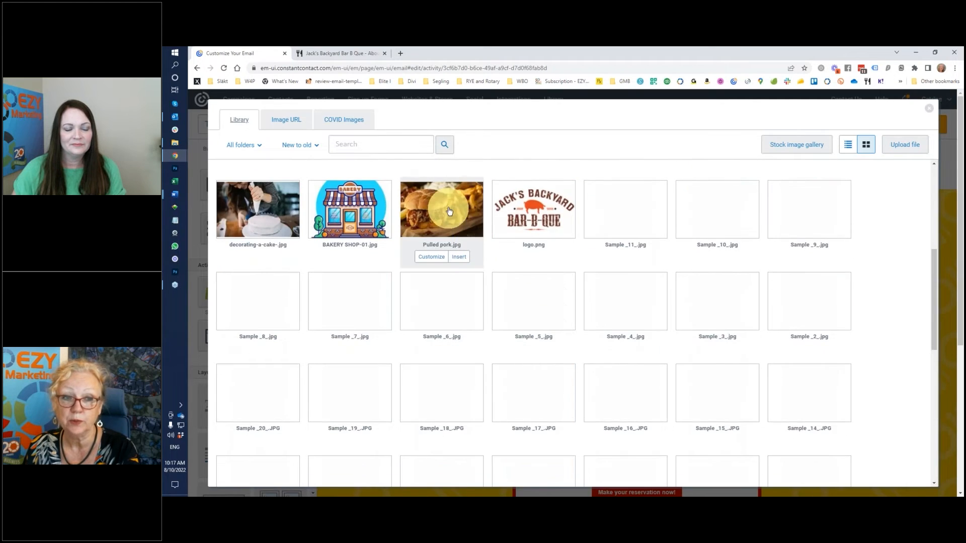
pyautogui.click(459, 258)
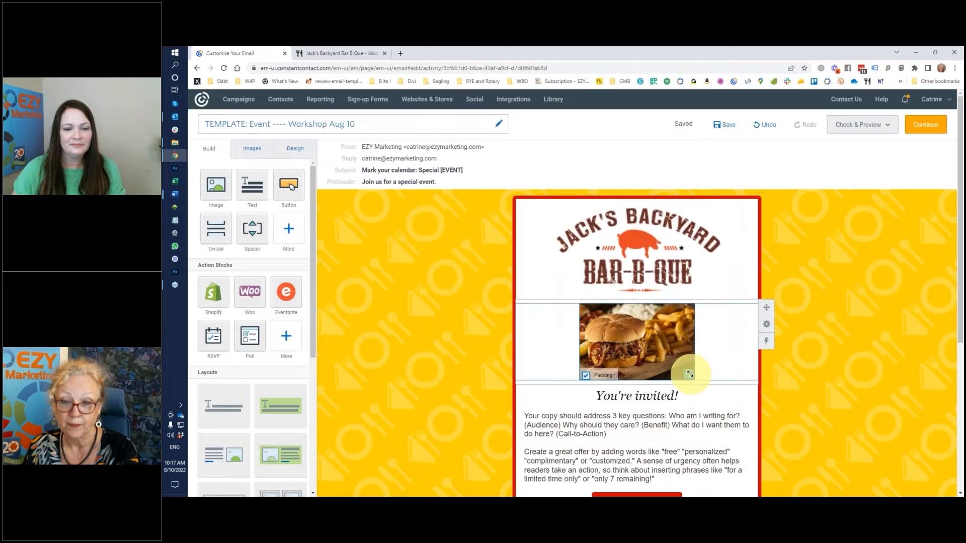
pyautogui.moveTo(690, 376); pyautogui.dragTo(711, 405)
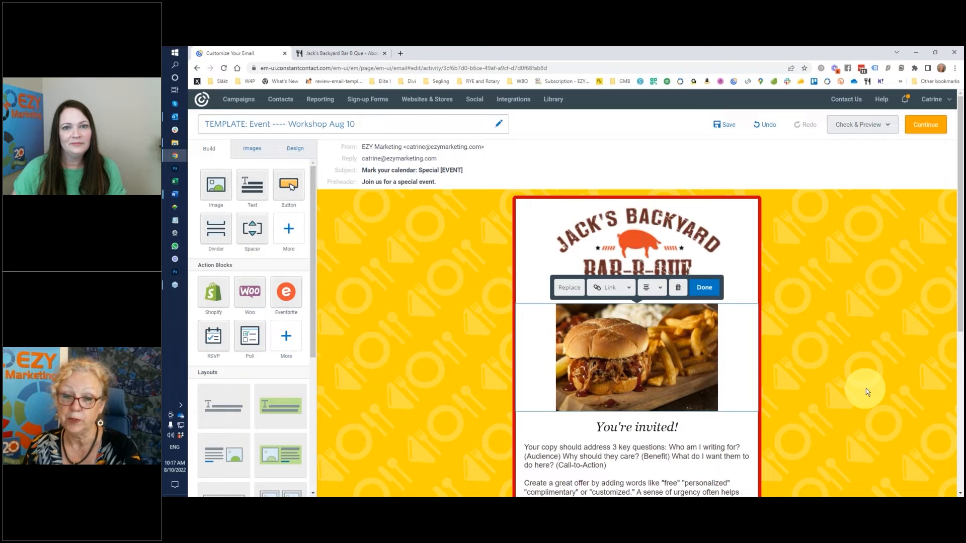
pyautogui.scroll(-1, 866, 389)
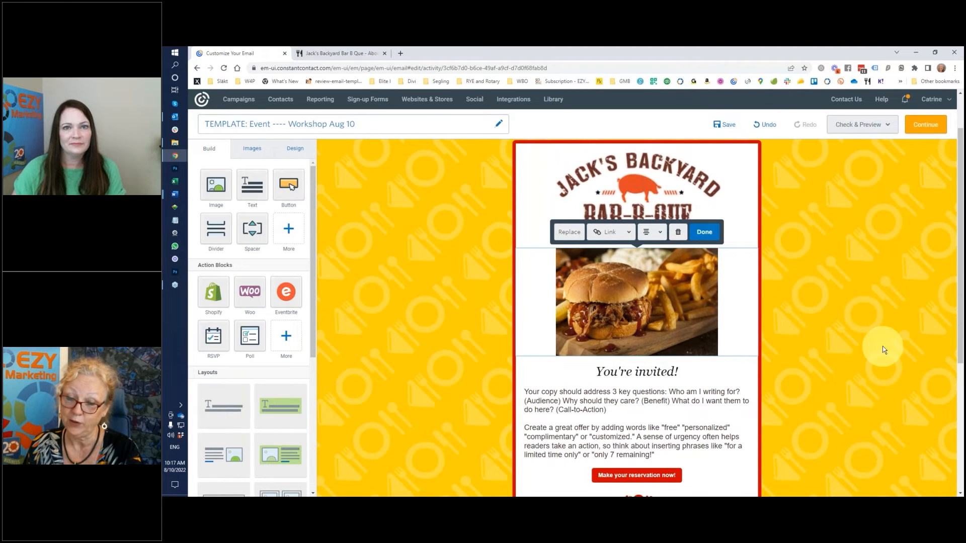
pyautogui.click(629, 235)
pyautogui.click(624, 251)
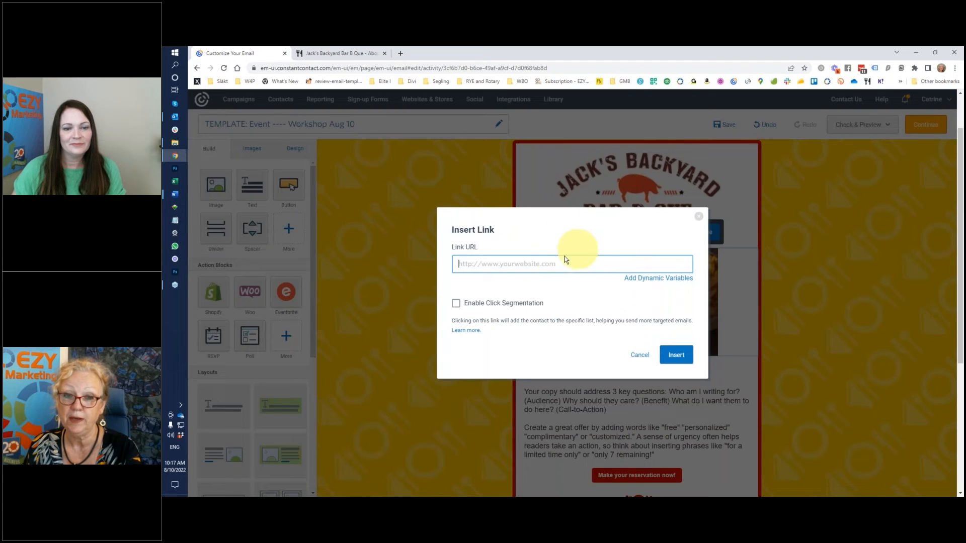
pyautogui.hotkey('ctrl', 'v')
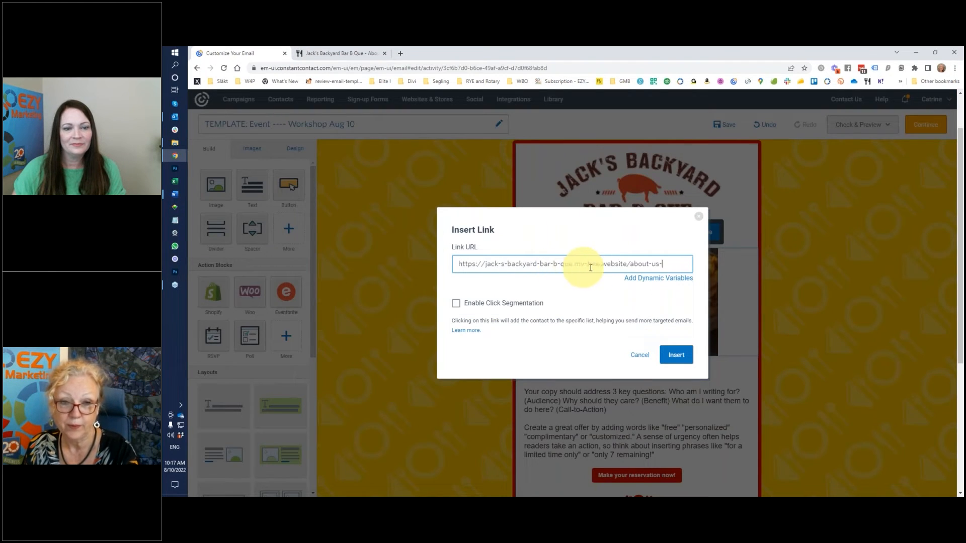